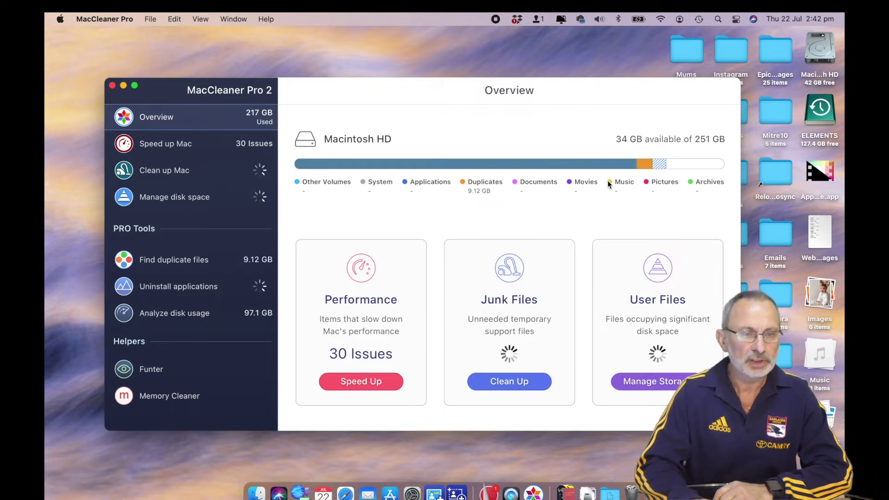
Open the MacCleaner Pro online help and read its Overview, Disk Usage, Speed up Mac and Clean up Mac sections
click(266, 20)
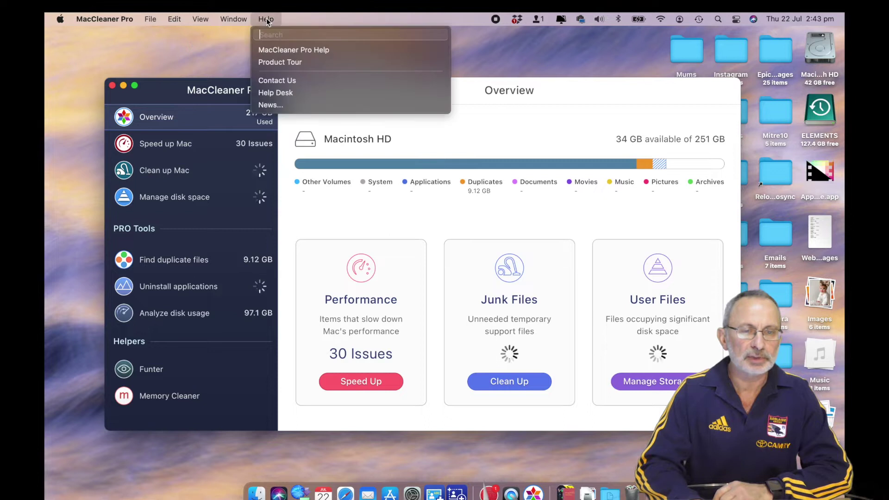
click(298, 50)
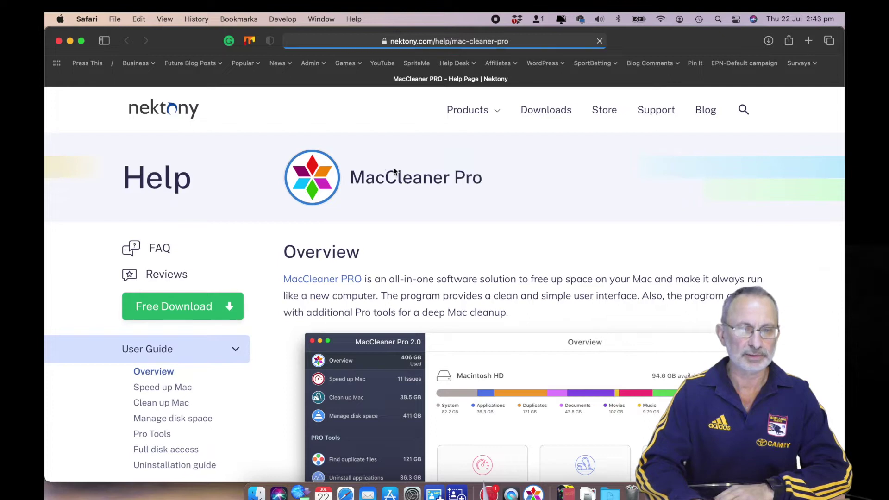
scroll(496, 215, down, 5)
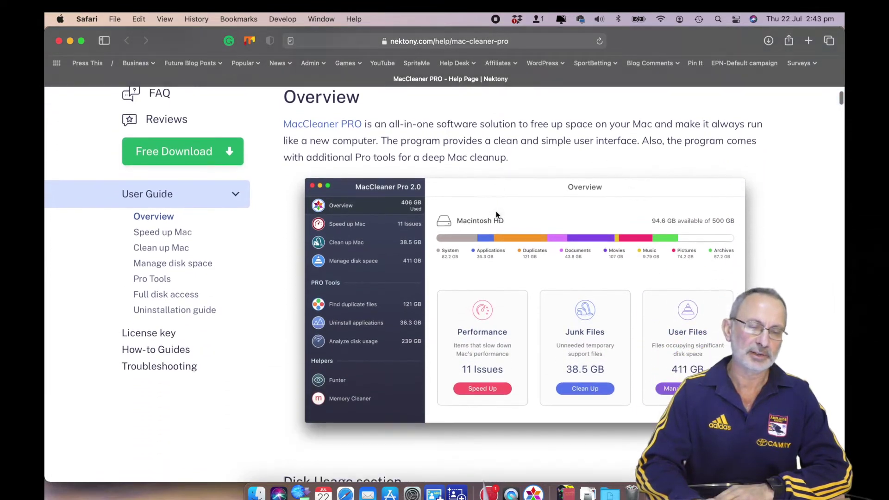
scroll(496, 215, down, 4)
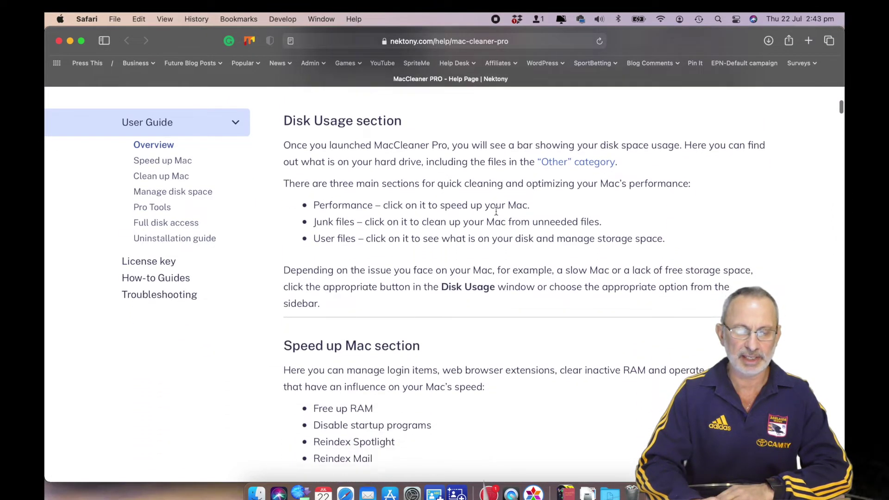
scroll(496, 210, down, 8)
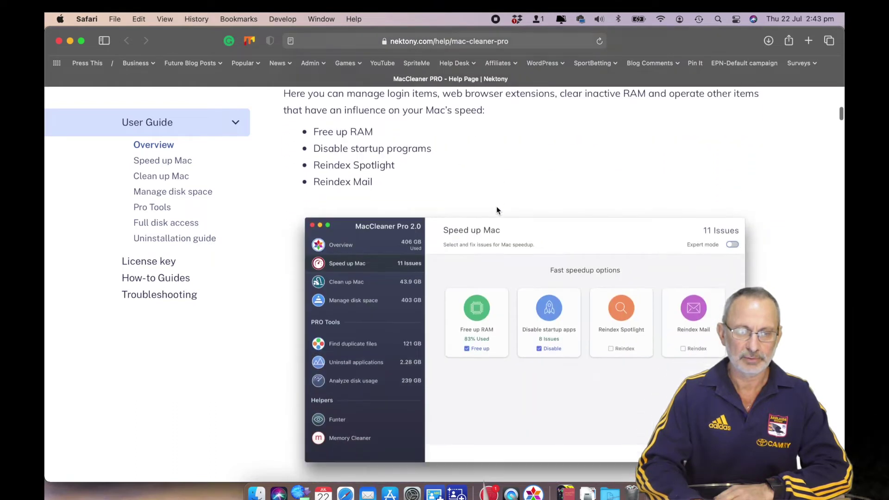
scroll(497, 208, down, 7)
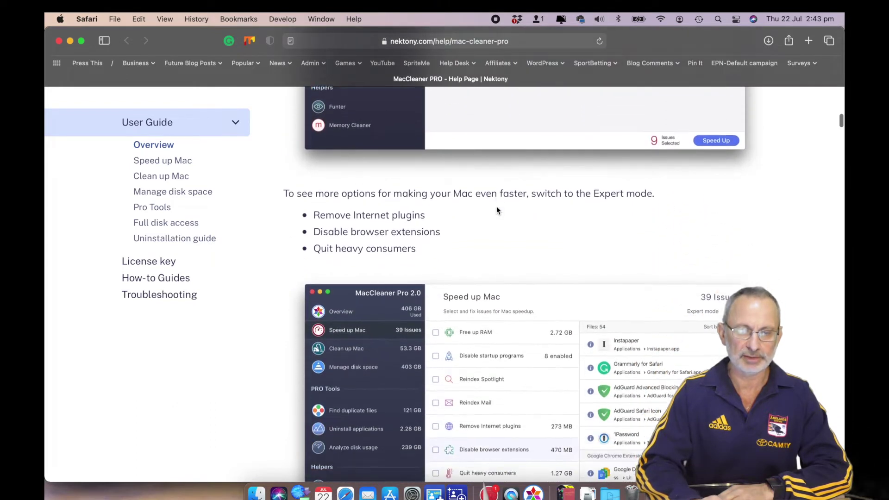
scroll(496, 207, down, 6)
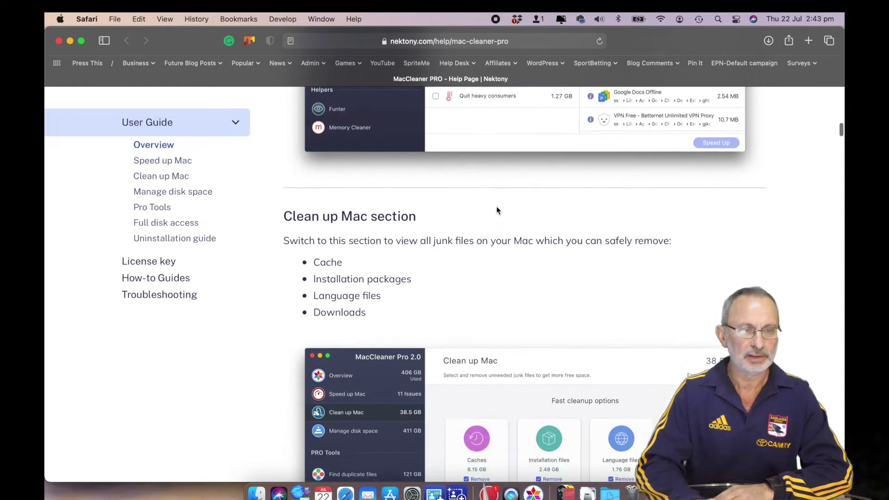
scroll(497, 210, down, 6)
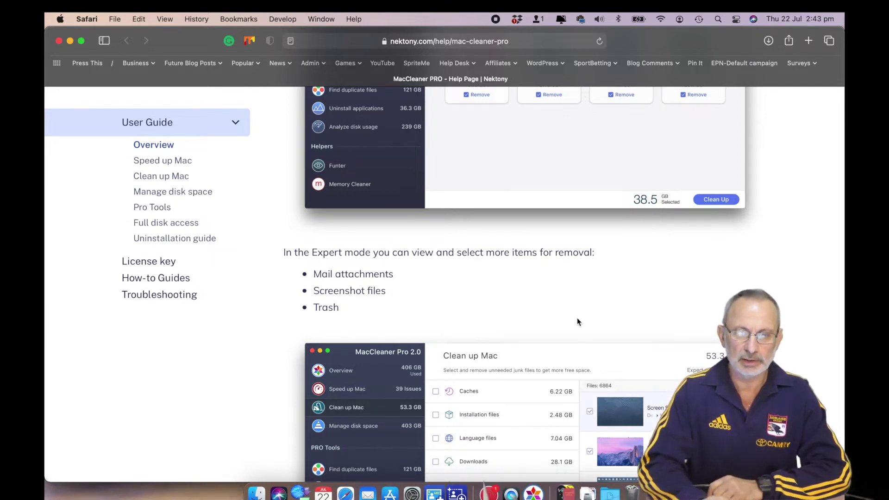
Switch from the help page back to the MacCleaner Pro window and make it full screen
key(ctrl+Up)
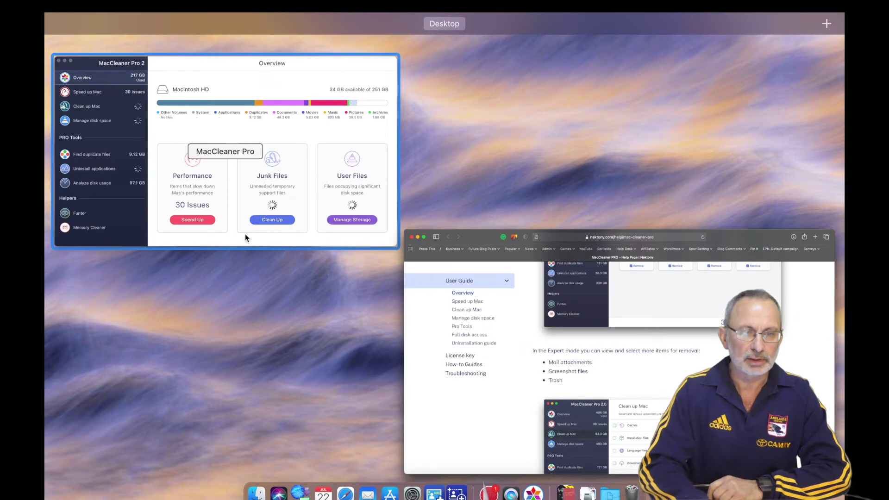
click(278, 84)
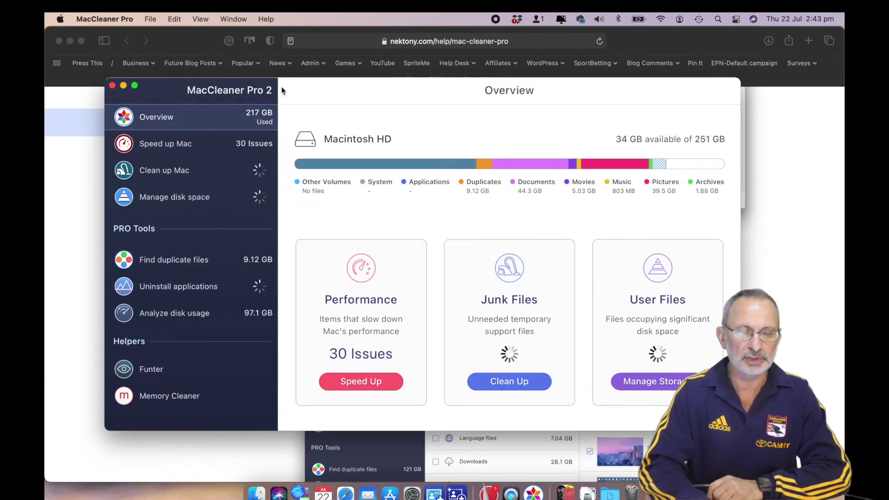
click(134, 86)
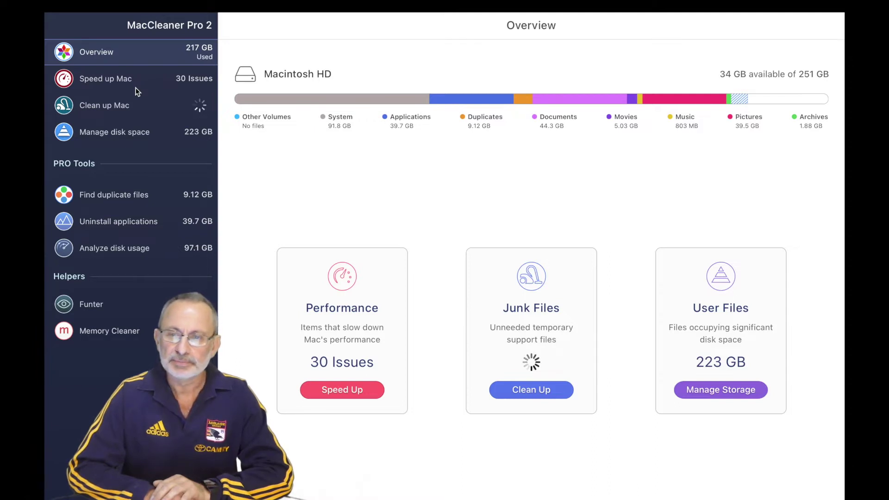
Review the fast speedup options of Speed up Mac and the fast cleanup options of Clean up Mac
mouse_move(423, 14)
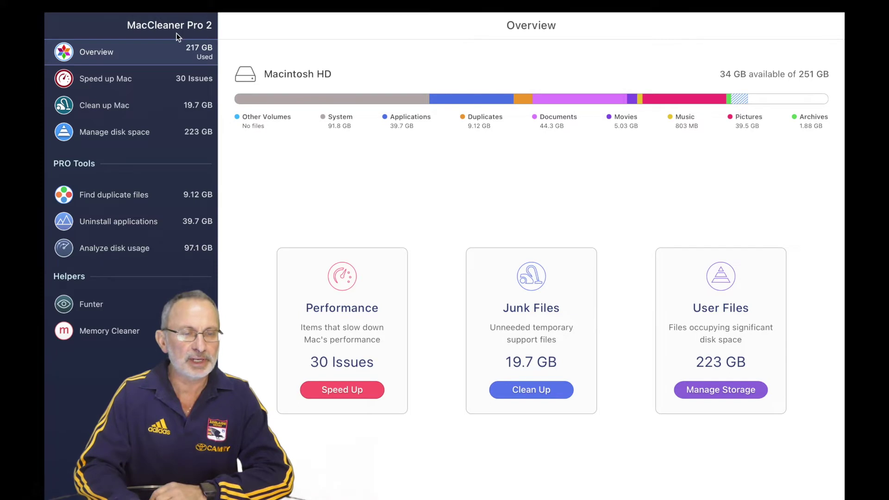
click(110, 80)
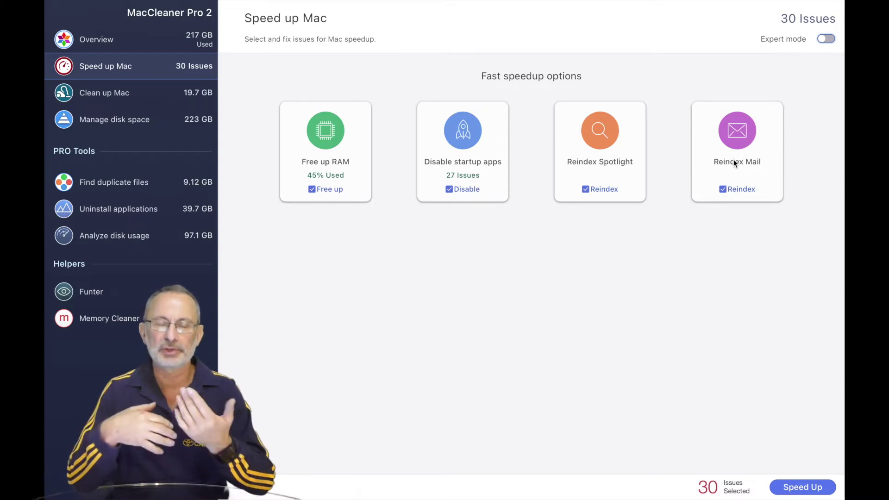
click(104, 93)
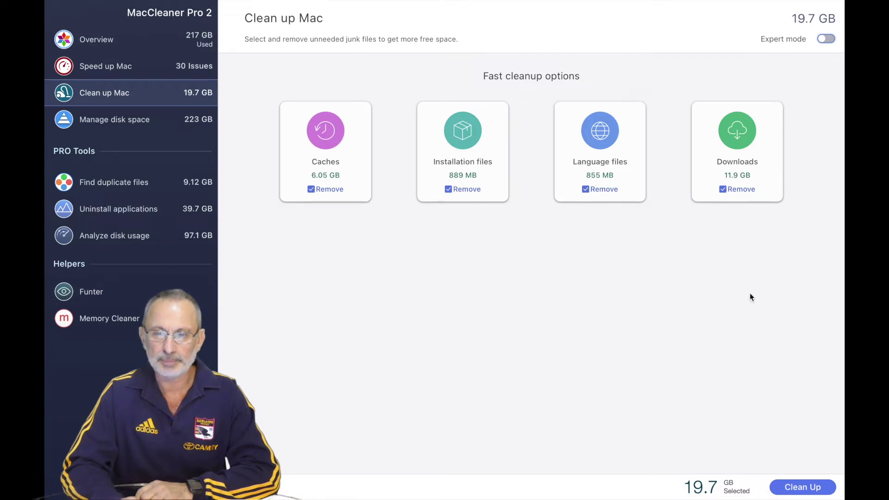
Browse the Documents, Movie files, Music files and Pictures categories in Manage disk space, and view the Duplicate File Finder functions
mouse_move(648, 499)
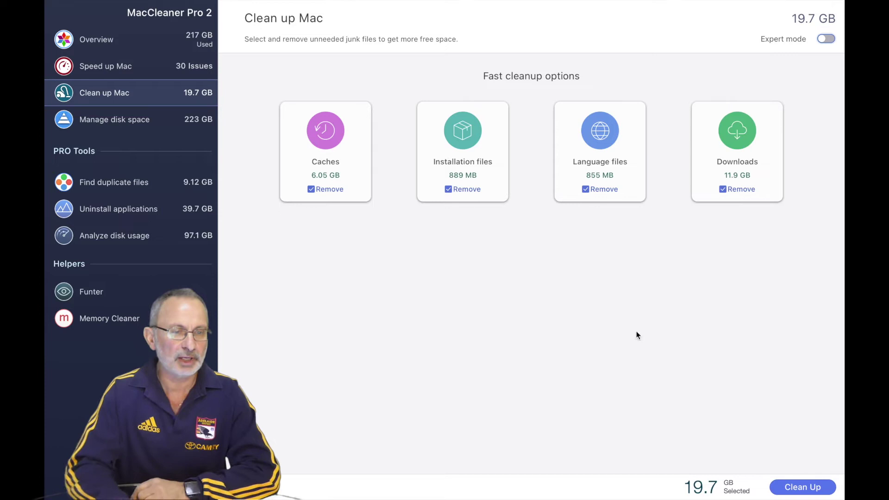
click(118, 119)
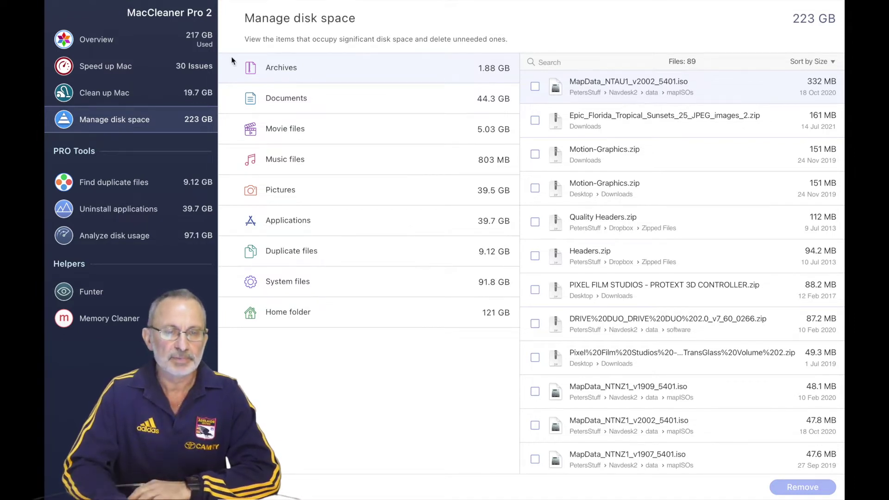
click(291, 106)
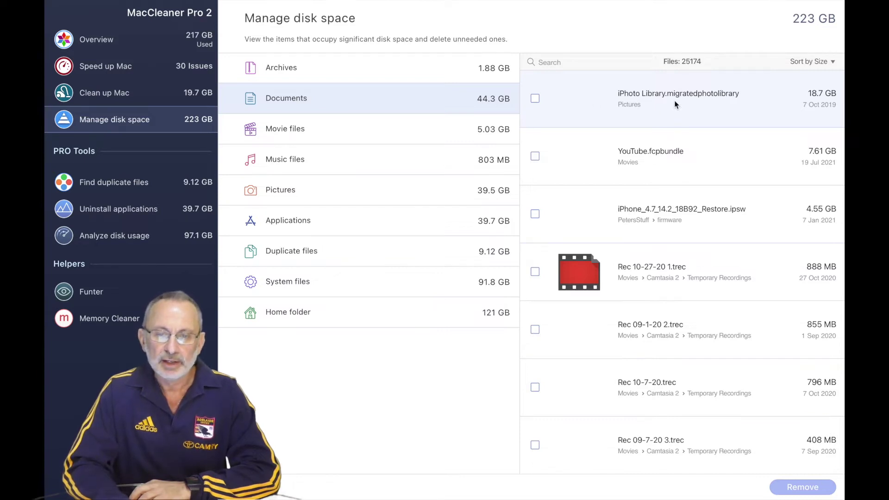
click(674, 104)
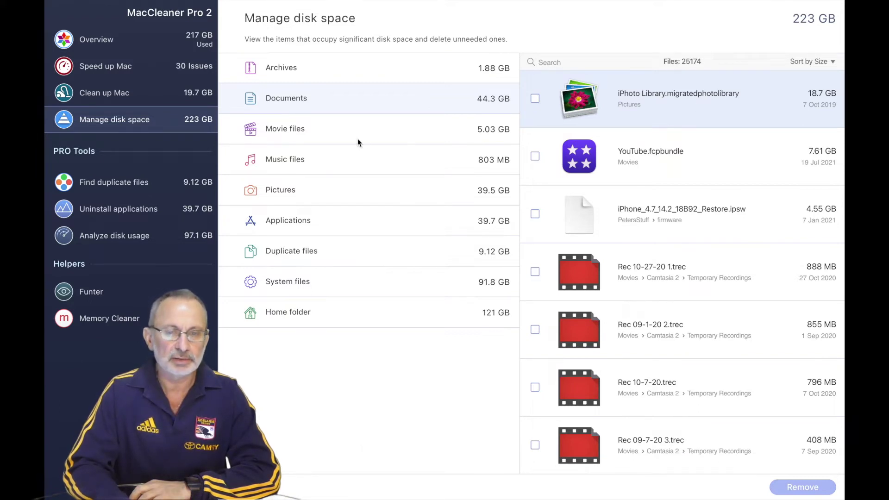
click(299, 131)
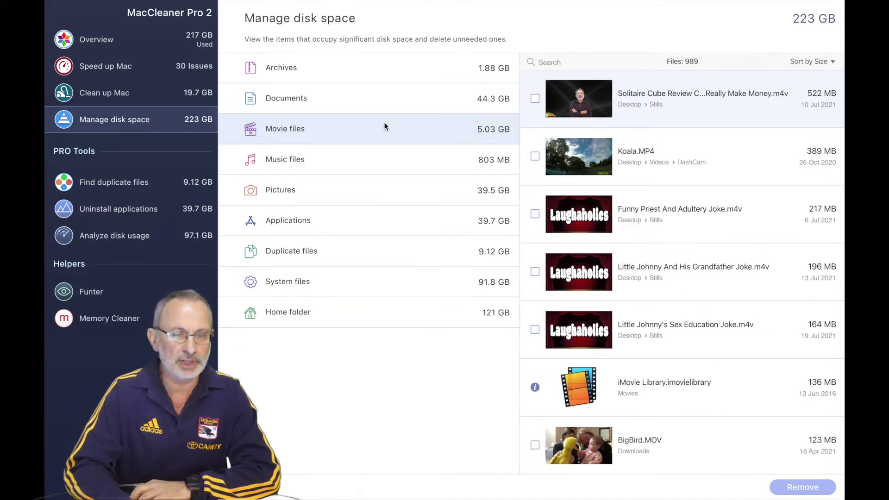
click(303, 167)
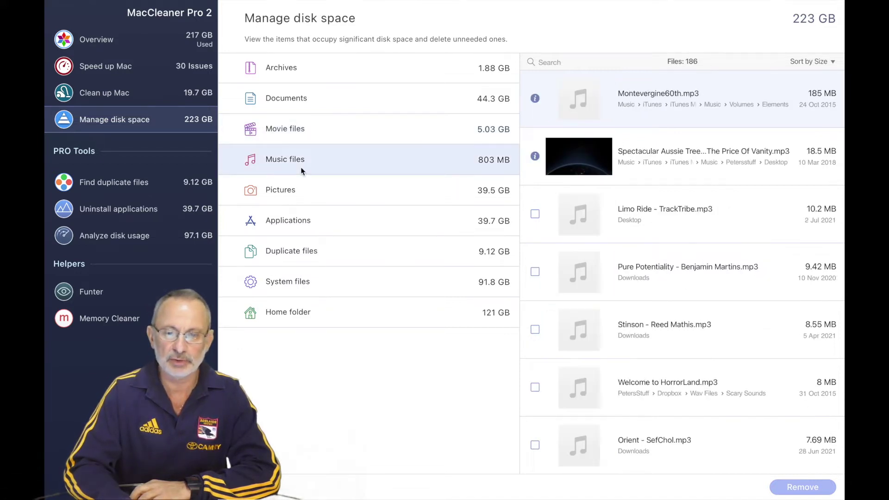
click(291, 190)
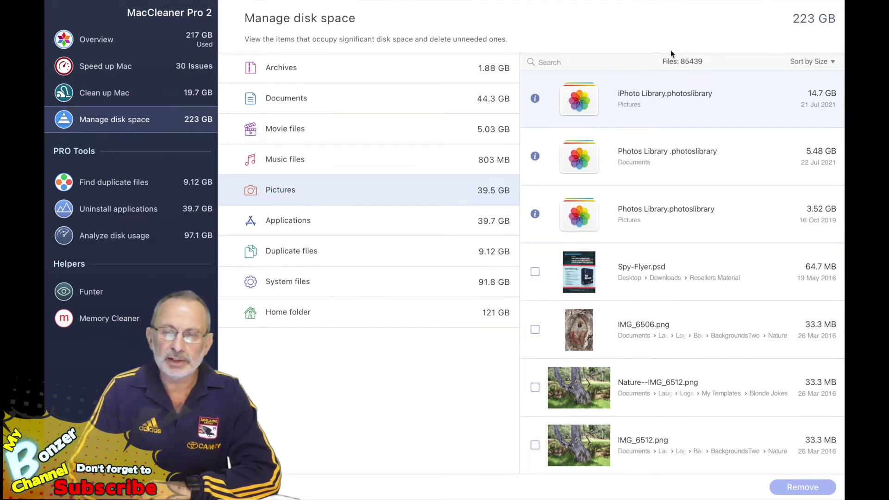
click(117, 186)
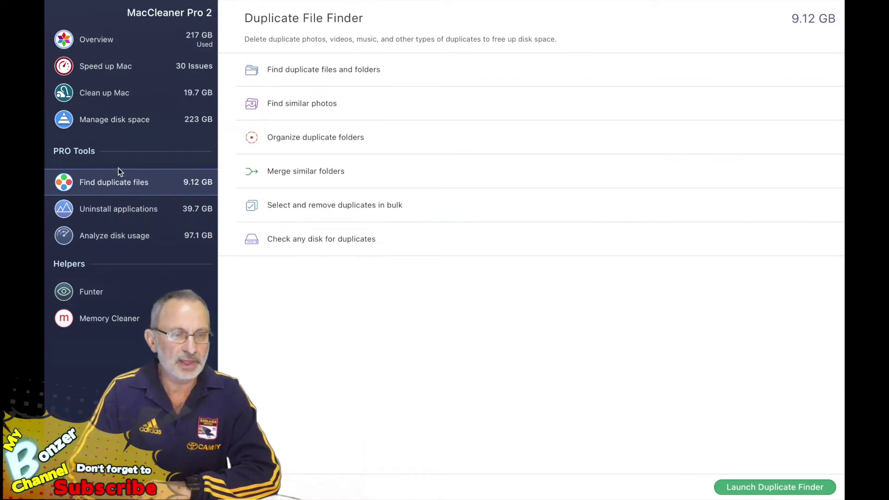
Revisit the Overview, and examine the Speed up Mac tasks with Expert mode switched on and back off
click(104, 45)
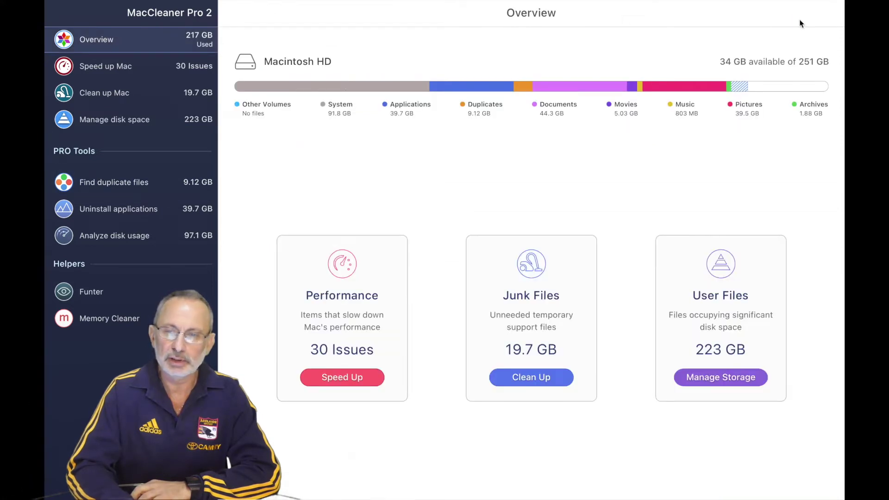
click(99, 70)
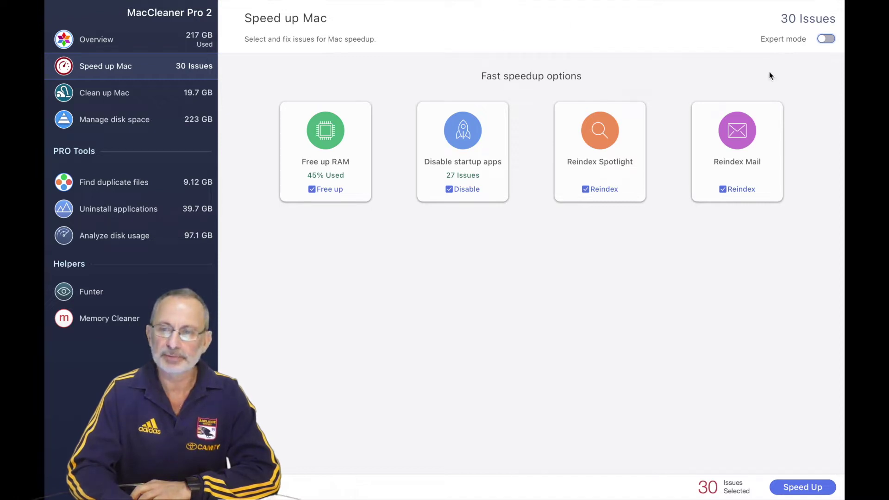
click(825, 39)
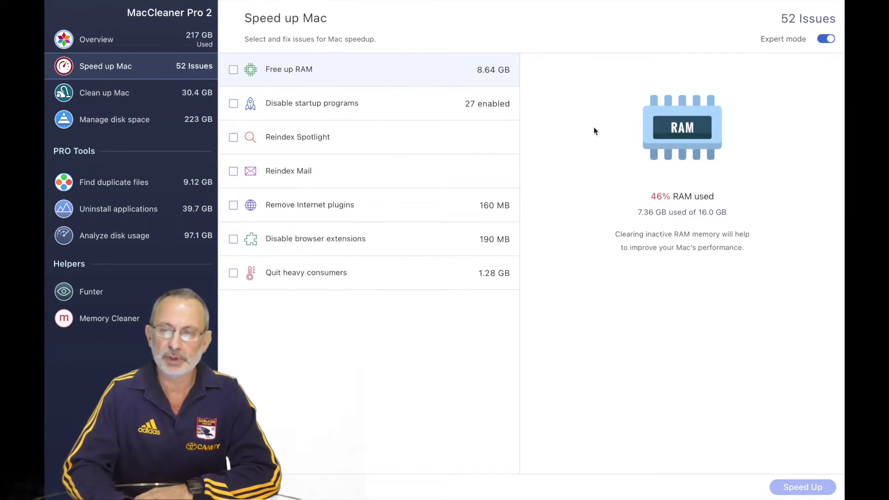
click(827, 39)
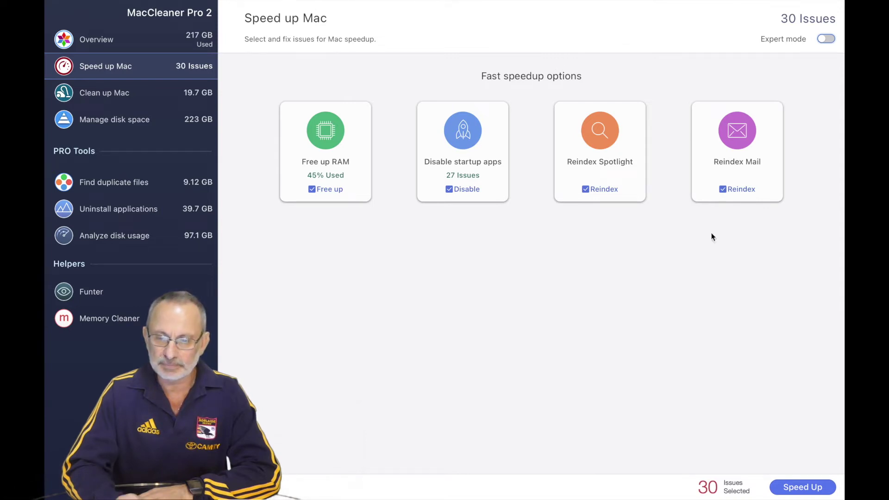
Run the Free up RAM, Disable startup apps, Reindex Spotlight and Reindex Mail speedup tasks, authorizing them with the account password
click(803, 490)
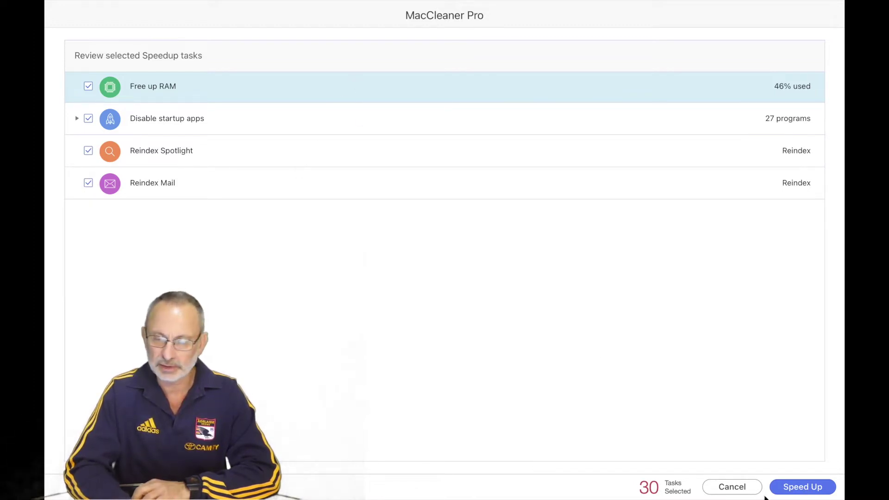
click(803, 490)
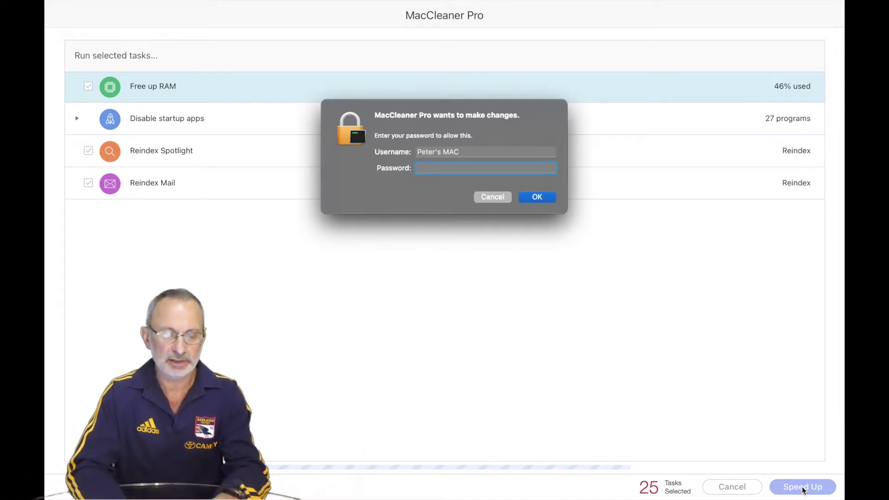
text(•••)
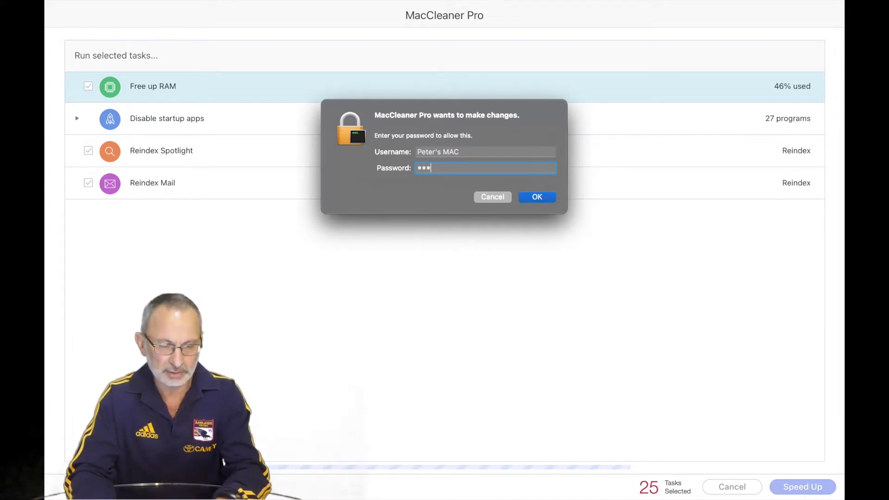
text(•••••••)
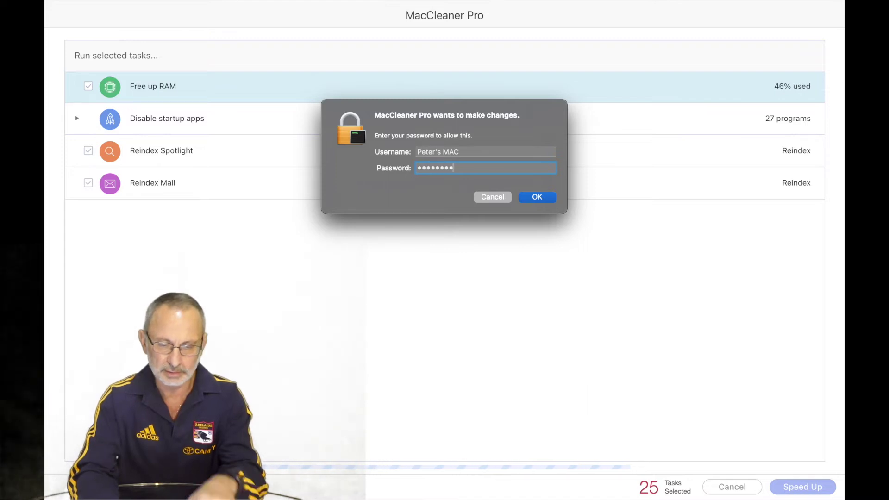
text(•)
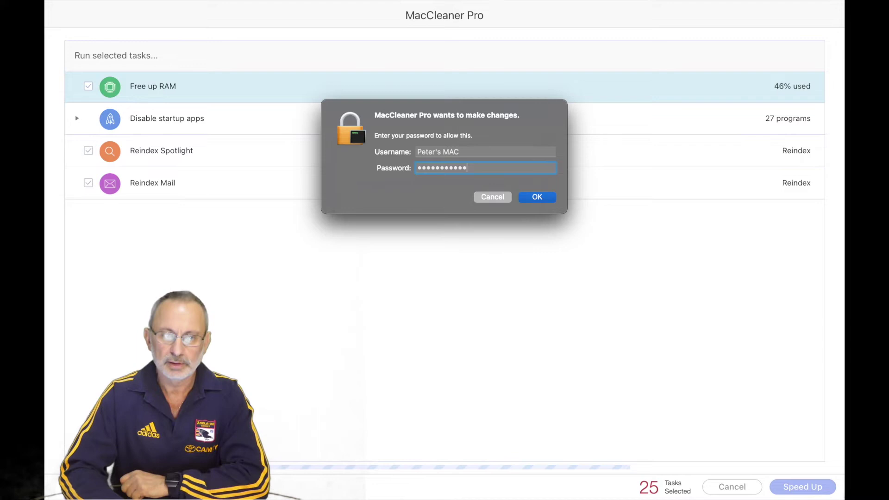
click(536, 197)
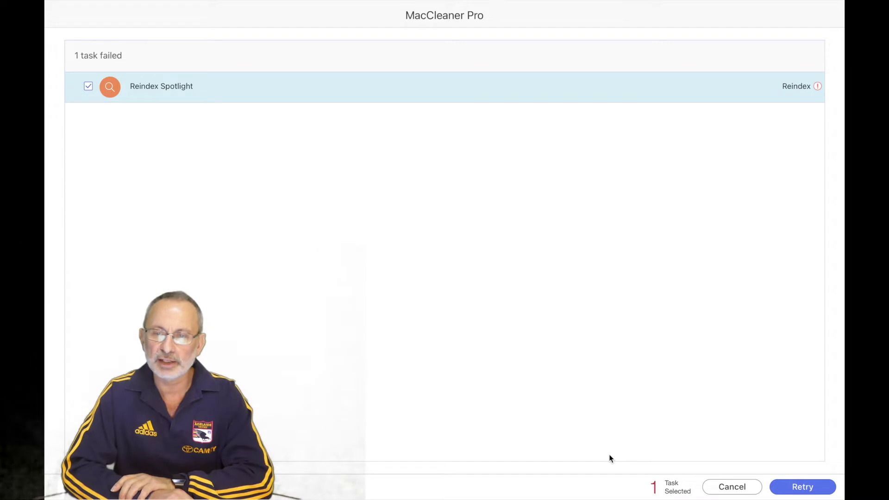
View the error details of the Reindex Spotlight task and dismiss them
mouse_move(795, 4)
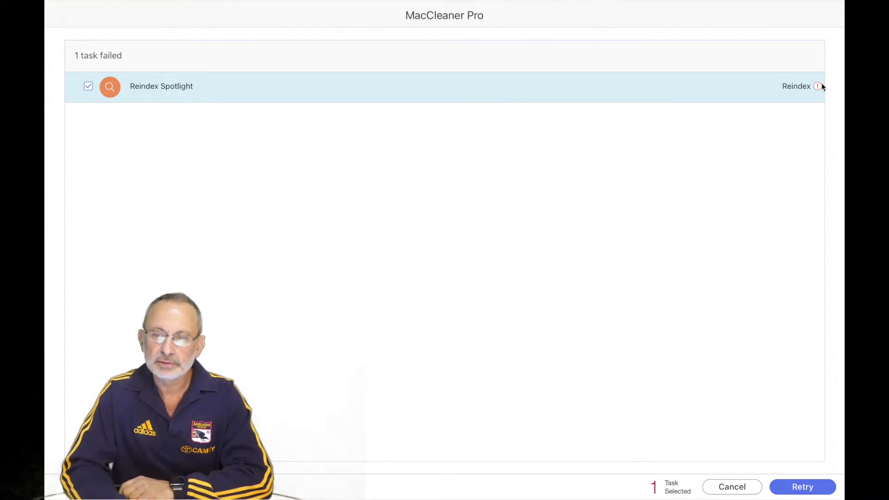
mouse_move(818, 87)
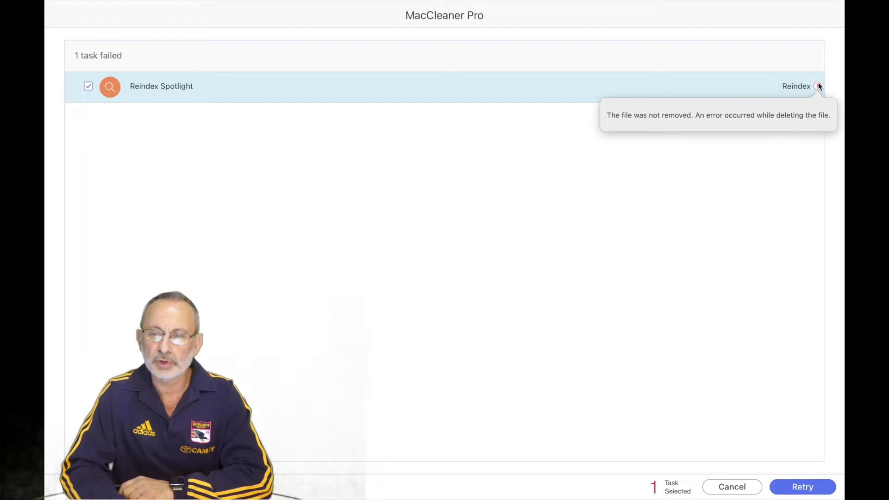
click(586, 219)
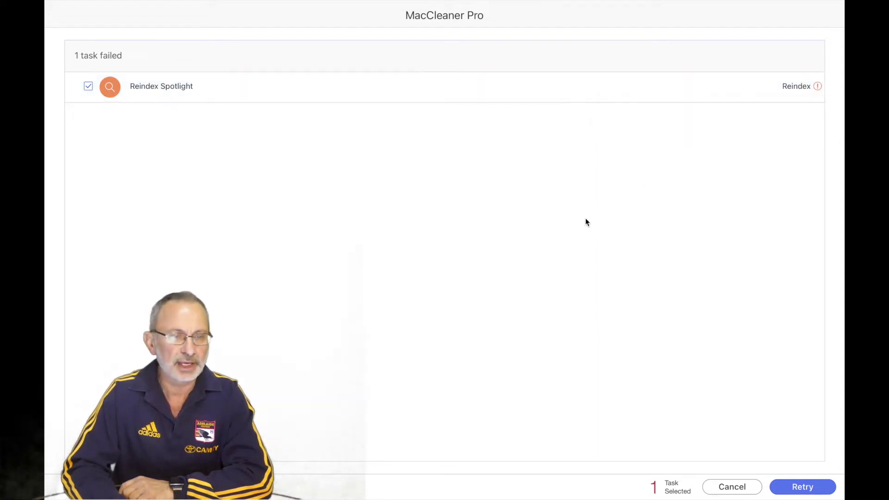
Retry the failed Reindex Spotlight task and close its completion report
click(817, 487)
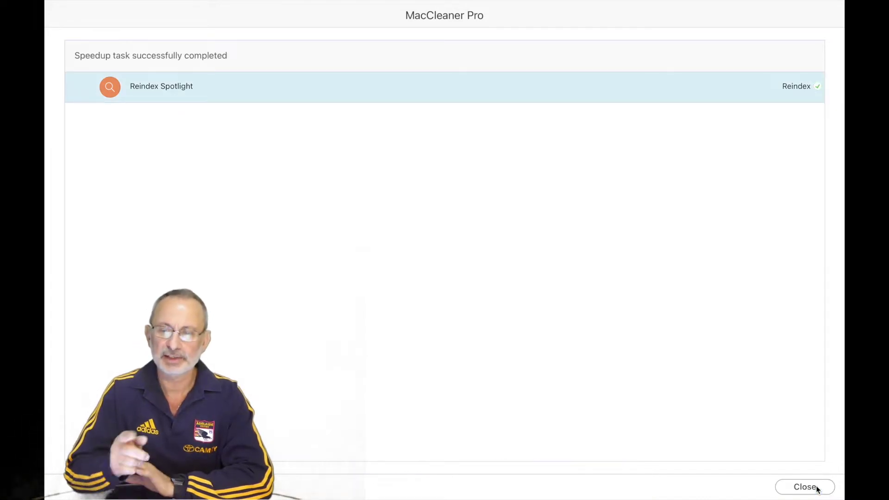
click(816, 487)
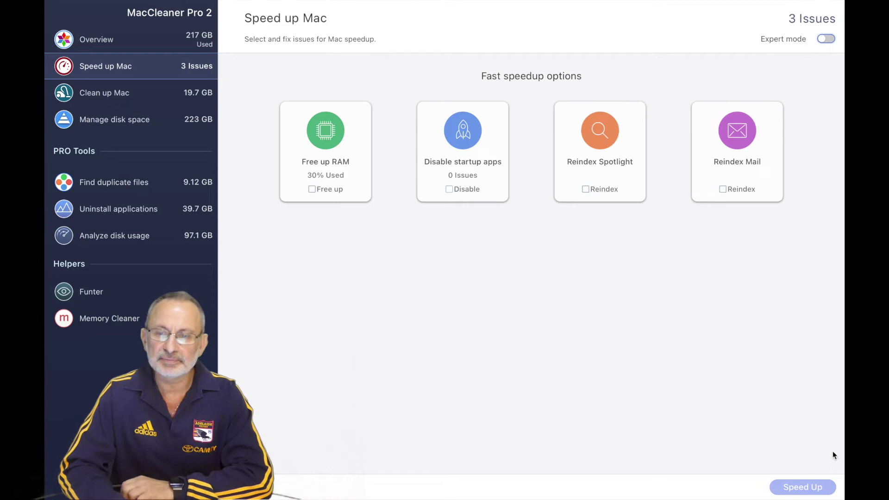
Clean up the Mac by removing Caches, Installation files and Language files, leaving Downloads out of the removal
click(103, 94)
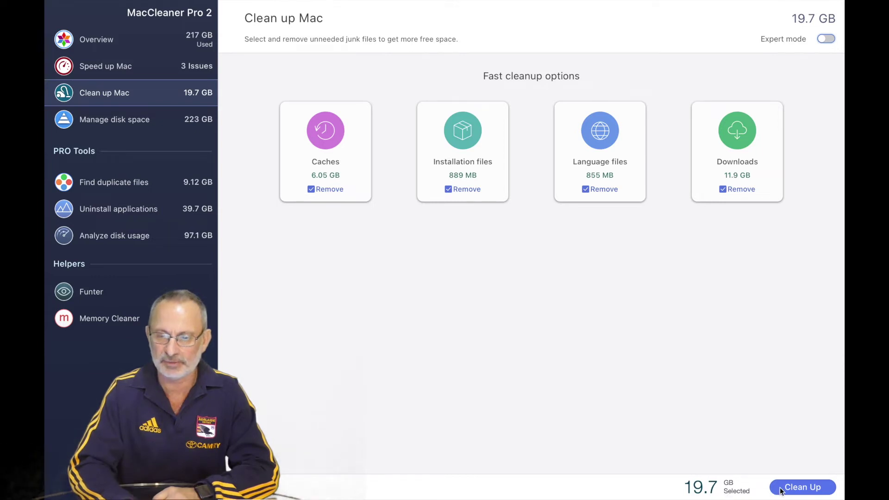
click(803, 488)
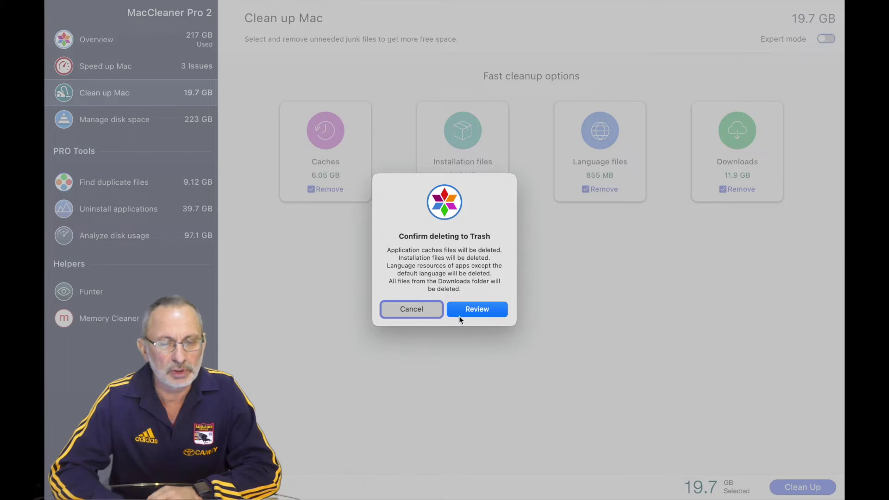
click(421, 308)
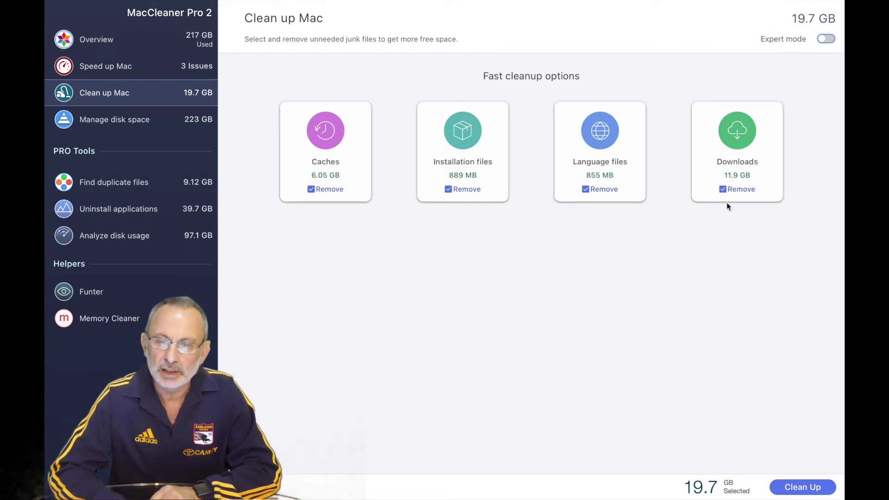
click(723, 190)
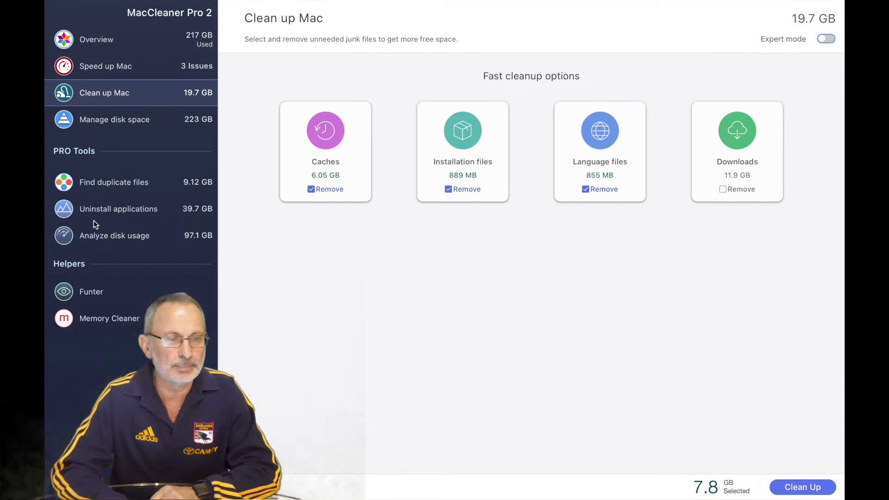
click(807, 491)
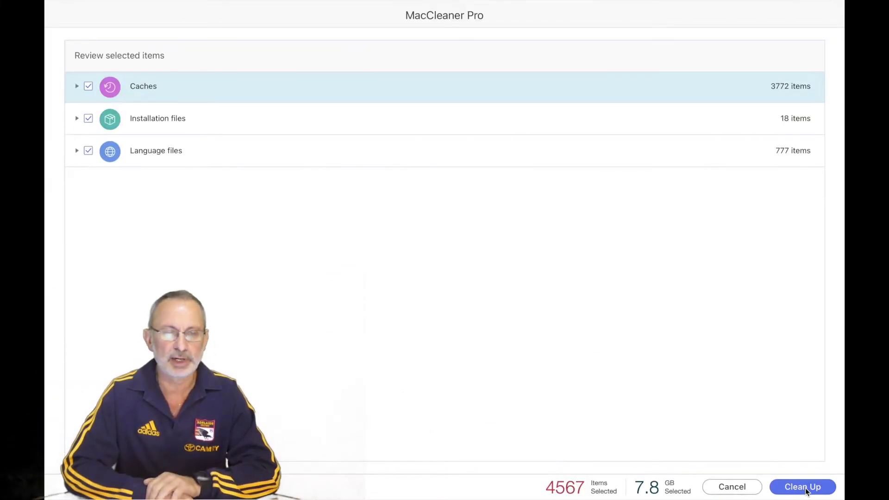
click(807, 491)
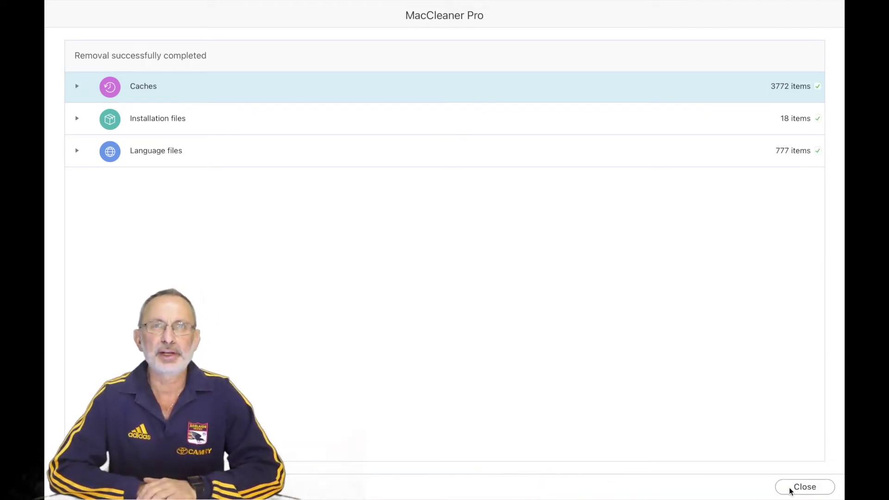
click(813, 489)
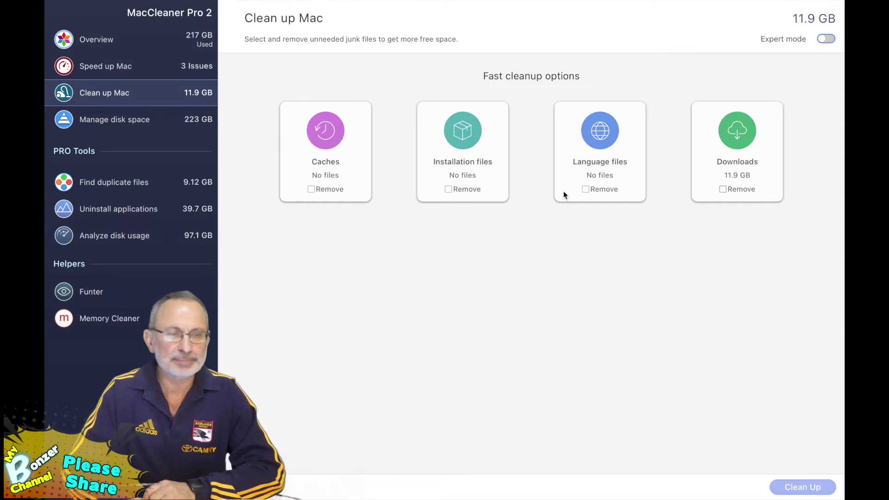
Examine the largest files in the Pictures and Archives categories of Manage disk space
click(111, 120)
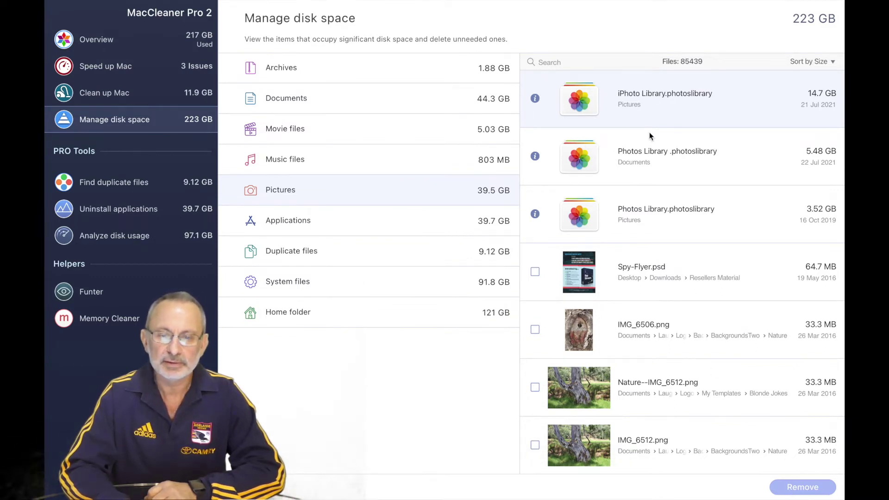
scroll(629, 249, down, 3)
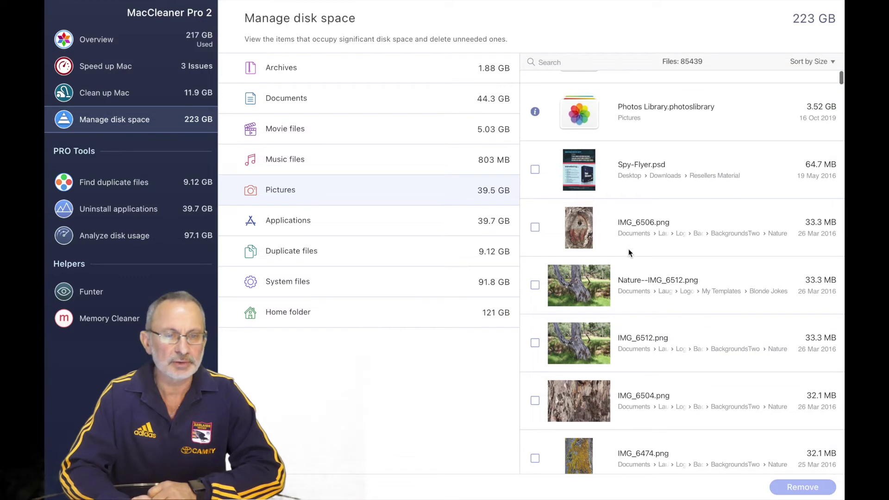
scroll(629, 249, up, 3)
click(276, 70)
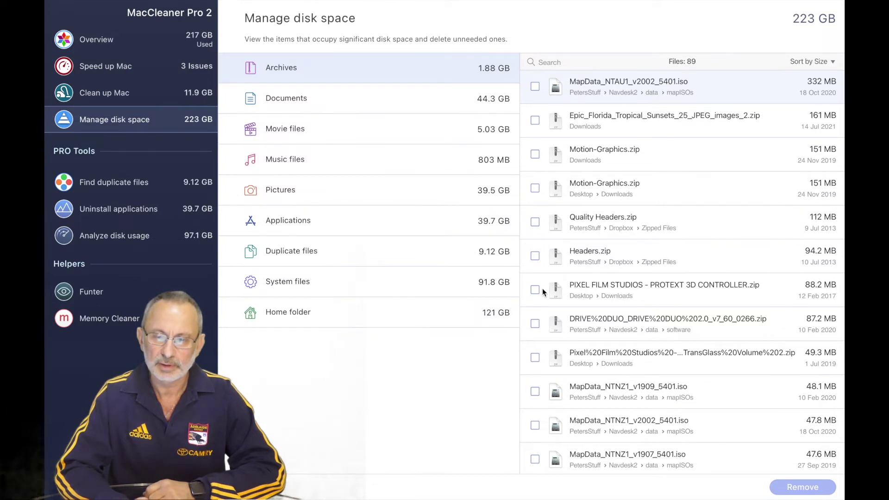
scroll(543, 289, down, 5)
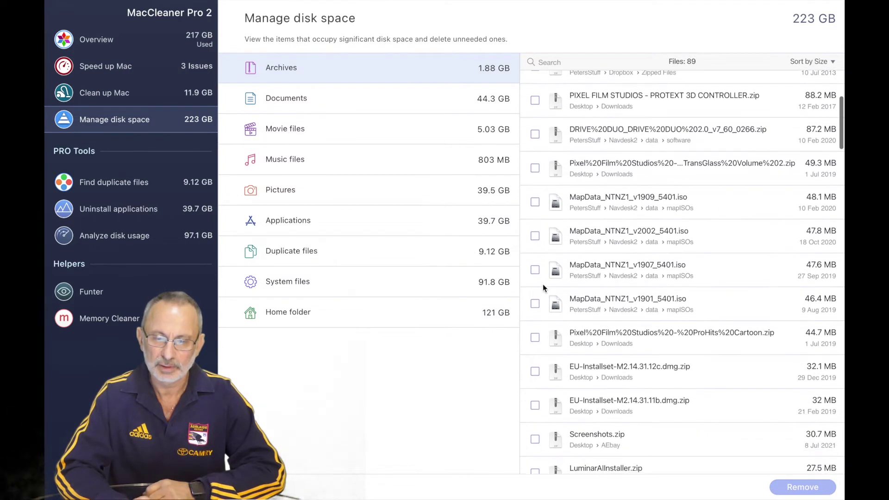
scroll(543, 283, down, 5)
scroll(544, 284, down, 15)
scroll(545, 284, down, 12)
scroll(545, 284, up, 20)
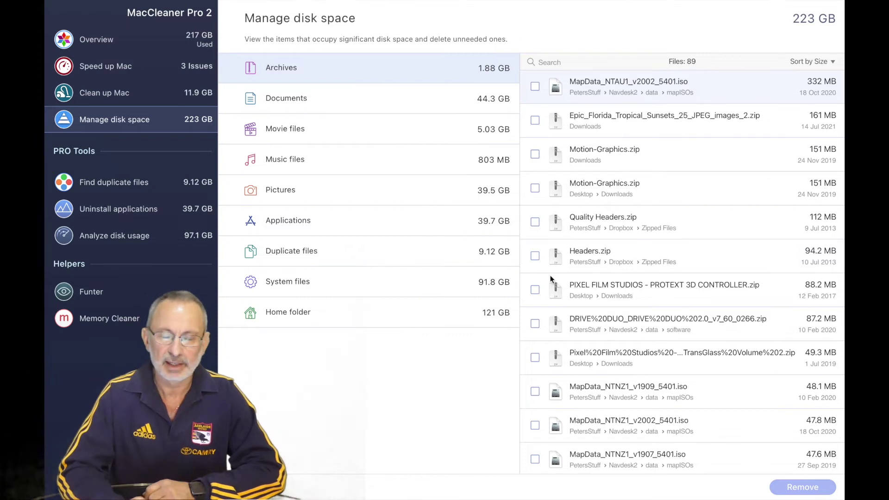
scroll(550, 275, down, 3)
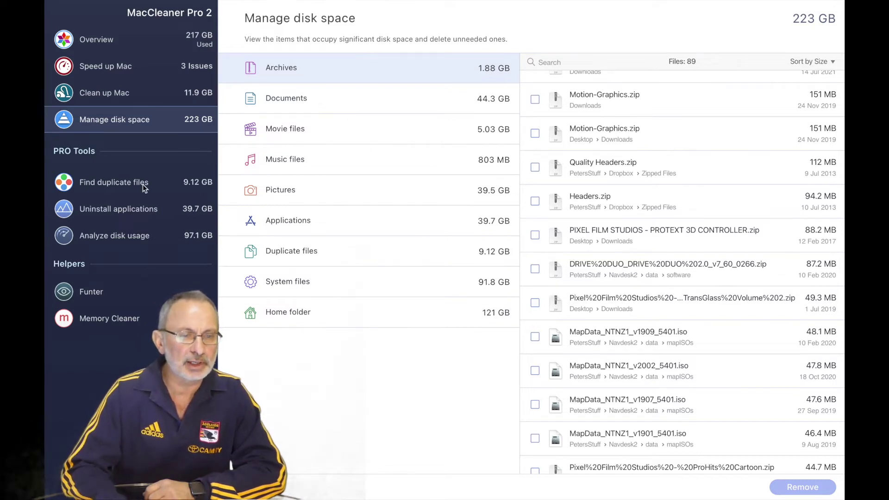
Launch Duplicate File Finder Pro from the Find duplicate files tool and approve opening the downloaded app
click(126, 185)
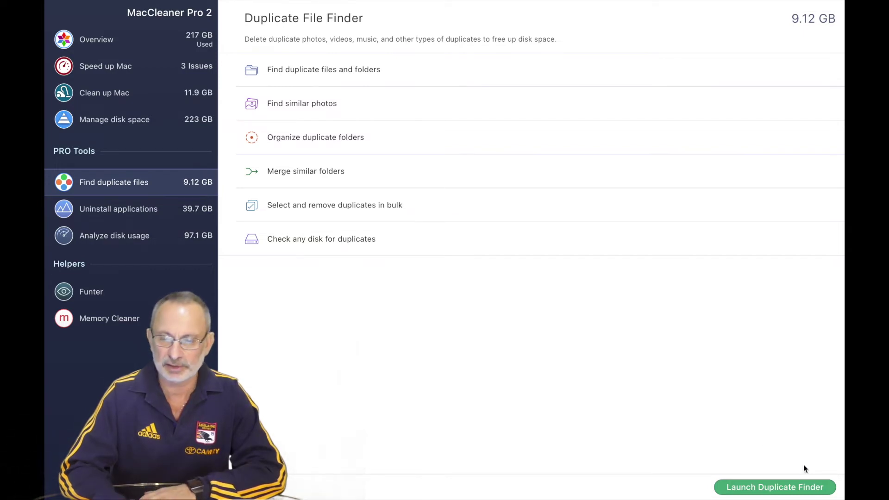
click(791, 489)
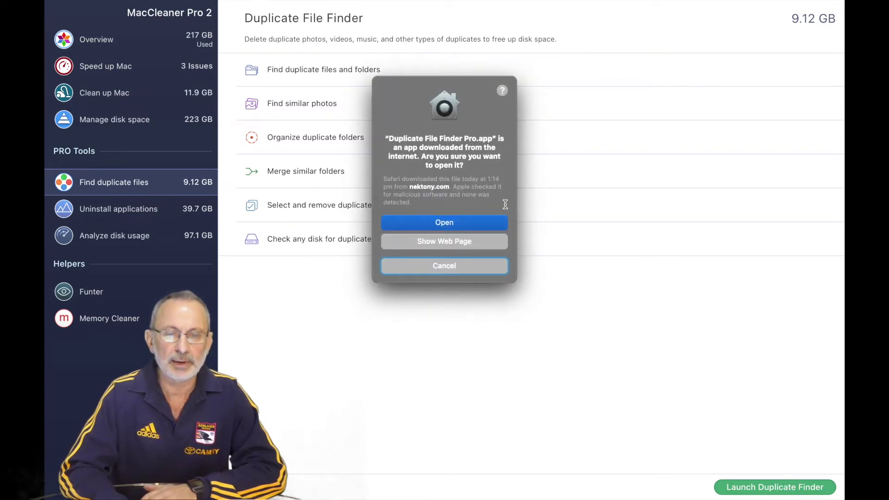
click(458, 223)
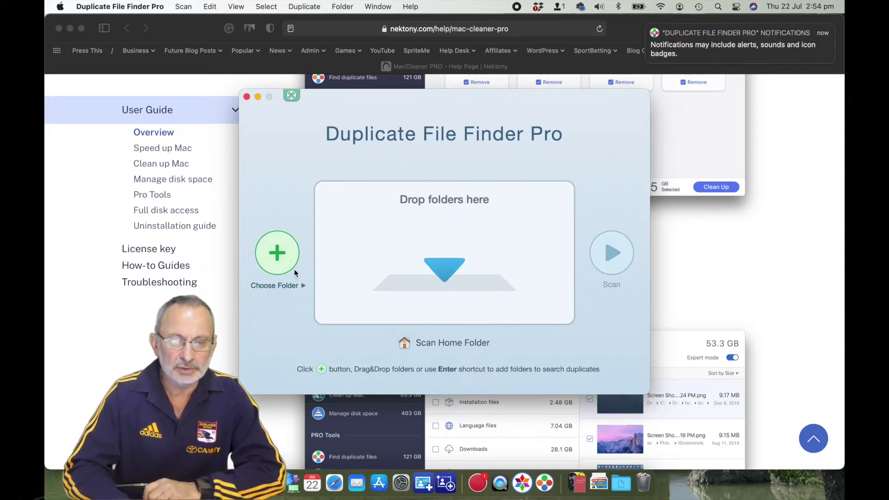
Scan the home folder for duplicates, granting access to the requested folders, including Downloads, and to all photos
click(438, 342)
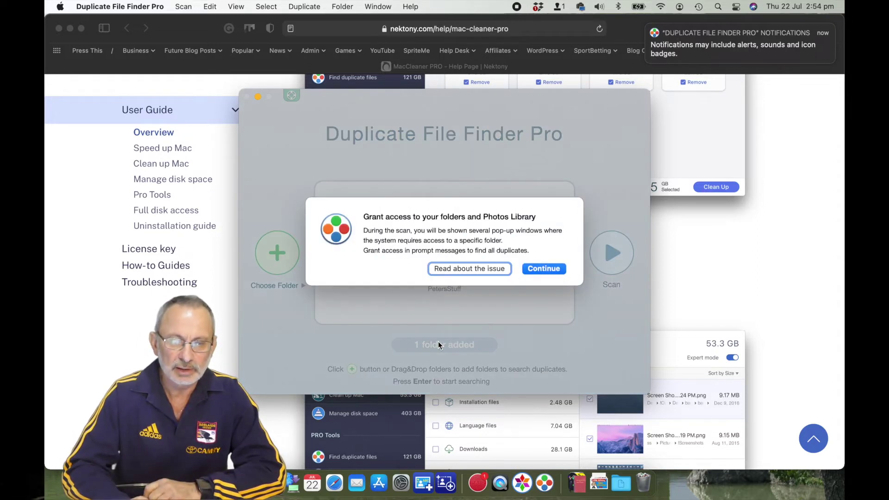
click(544, 270)
key(Return)
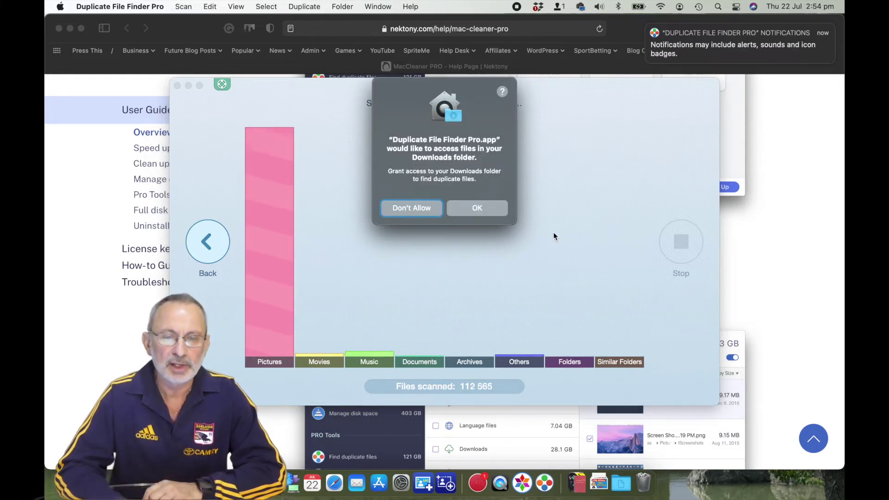
click(478, 210)
click(477, 209)
click(478, 209)
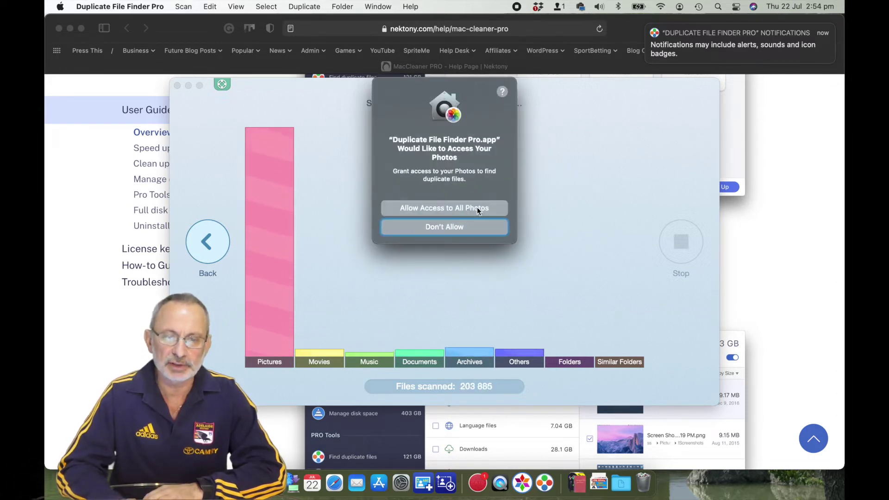
click(477, 209)
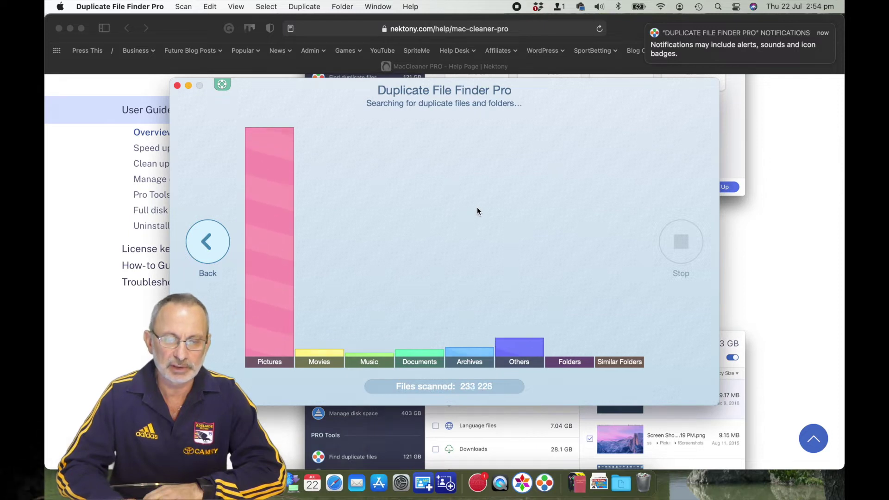